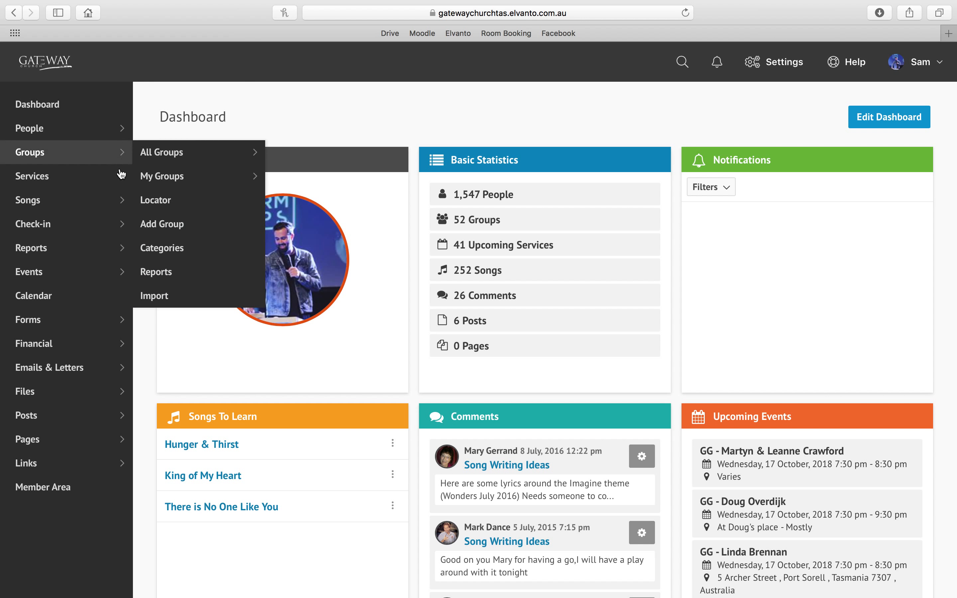
- Open the volunteer roster of the Youth Service on Friday, 19 October, from the upcoming services
left_click(182, 186)
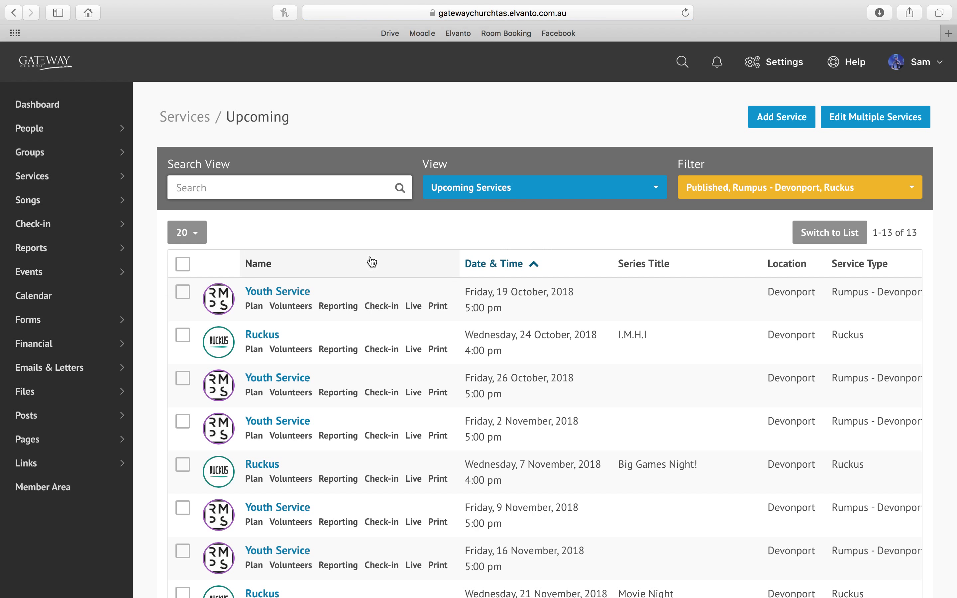
left_click(295, 307)
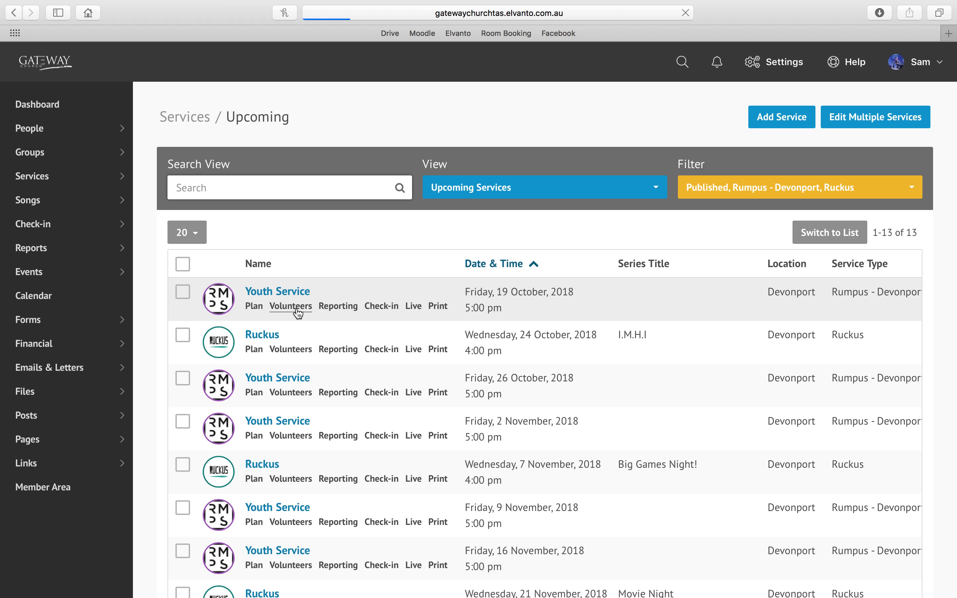
scroll(391, 264, "down", 2)
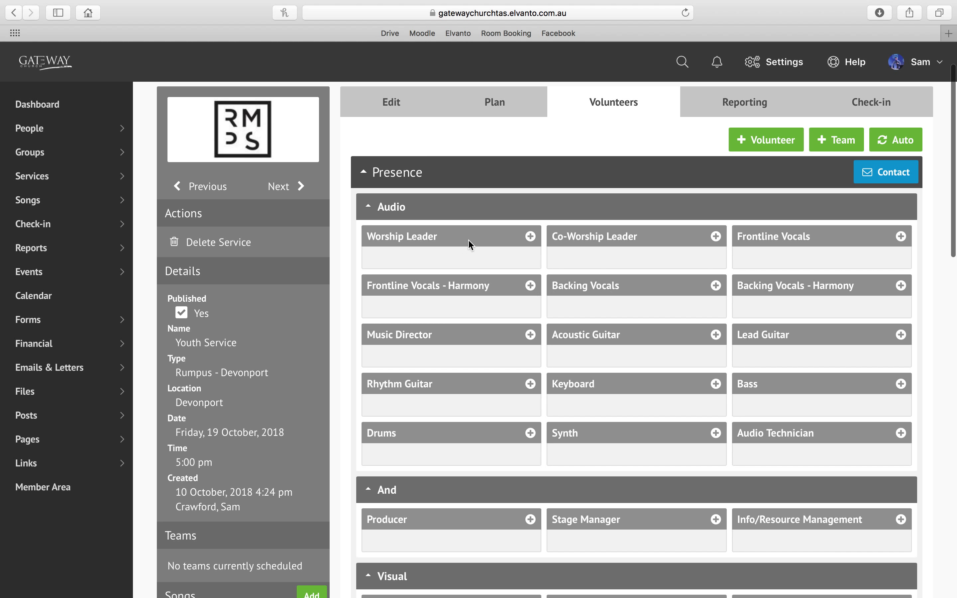
- Examine the volunteer positions and assignments in the Presence and Demographics departments of the Youth Service
scroll(468, 239, "down", 10)
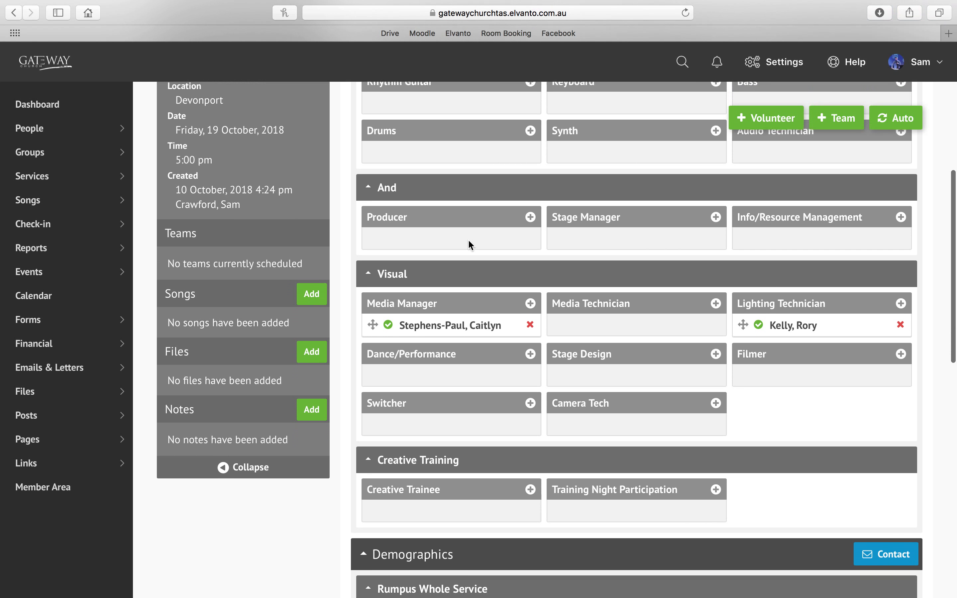
scroll(468, 240, "down", 10)
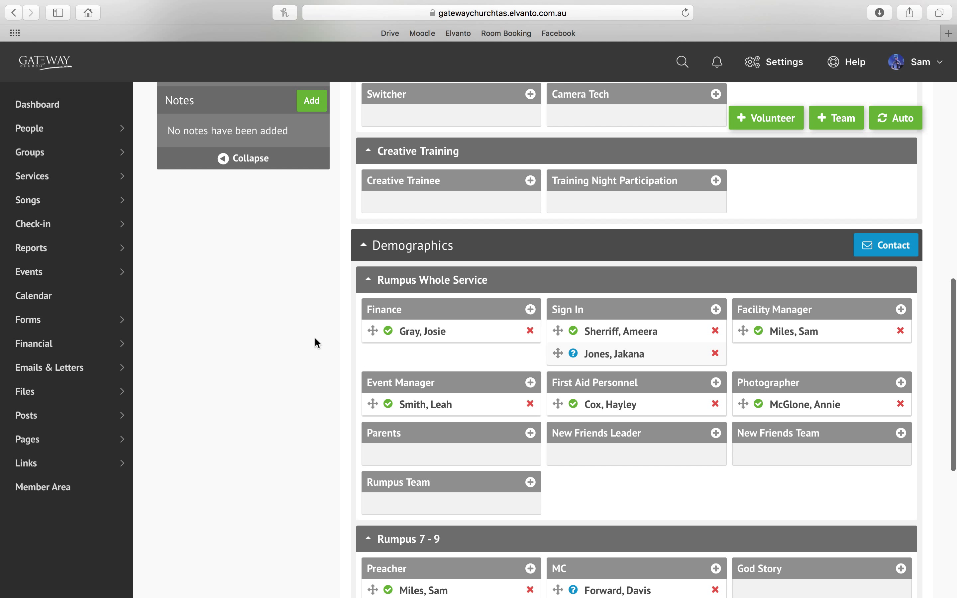
scroll(317, 342, "up", 13)
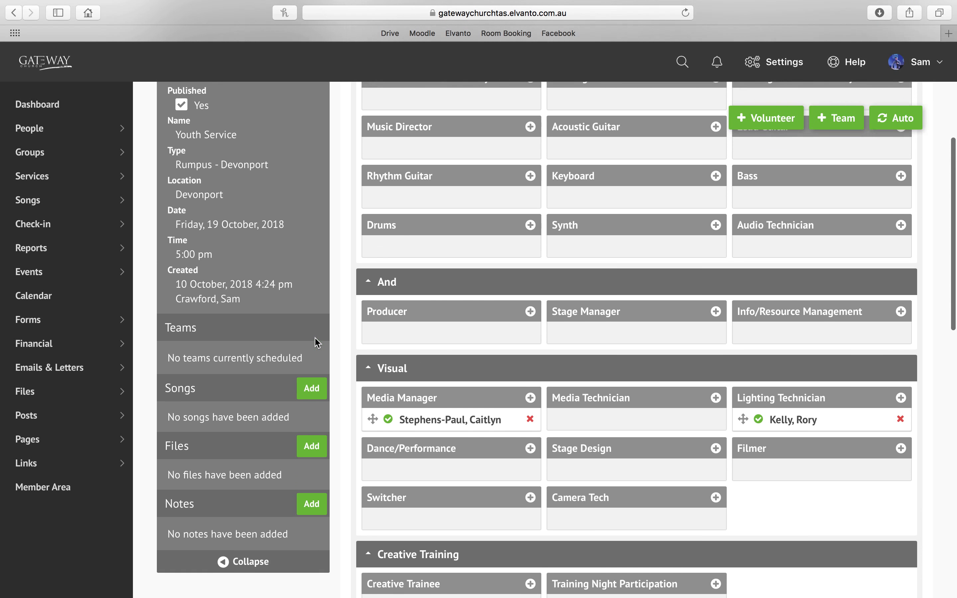
scroll(316, 343, "up", 2)
scroll(316, 342, "up", 4)
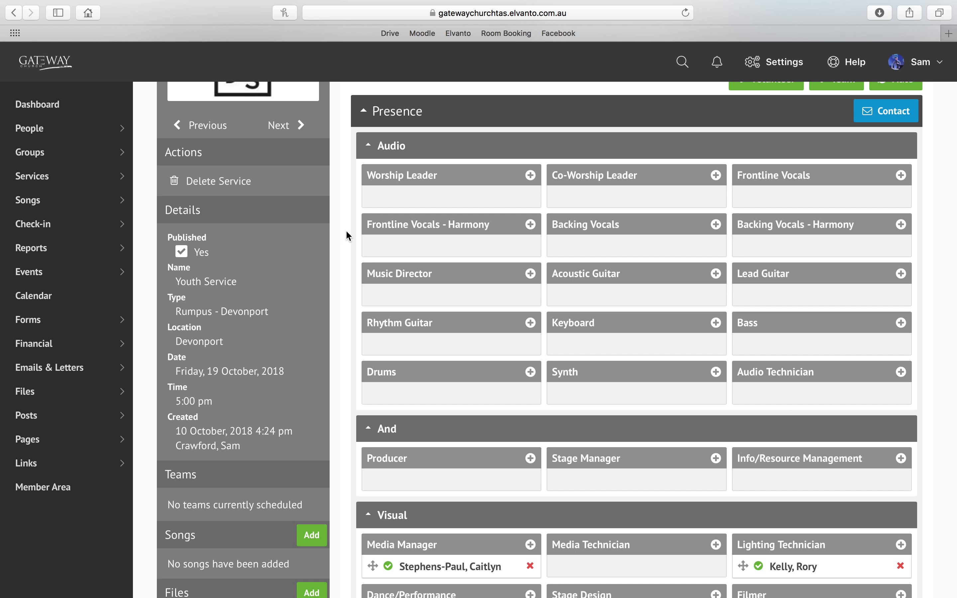
scroll(346, 230, "up", 3)
scroll(346, 234, "down", 1)
scroll(346, 234, "up", 2)
scroll(345, 234, "down", 2)
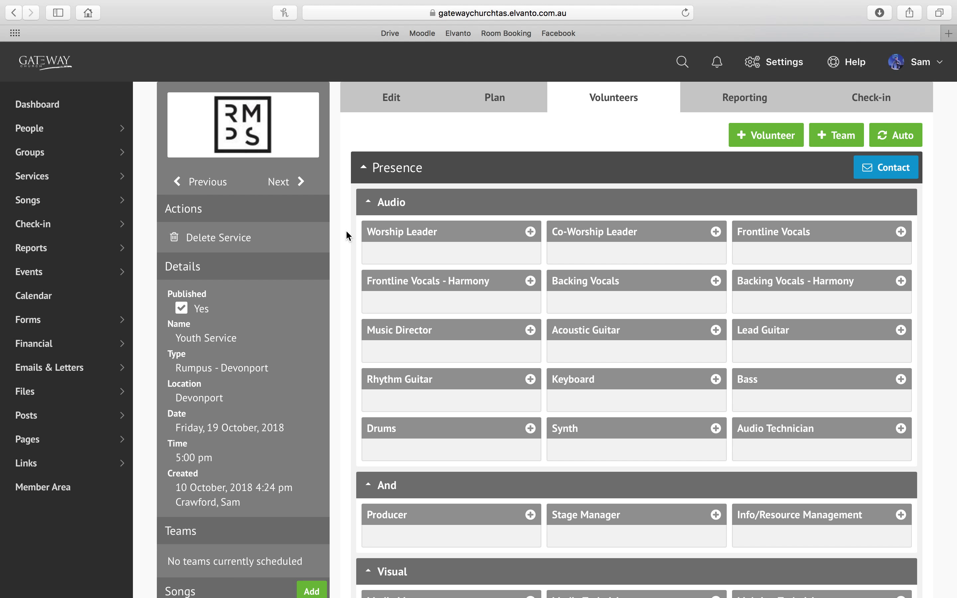
scroll(351, 279, "down", 5)
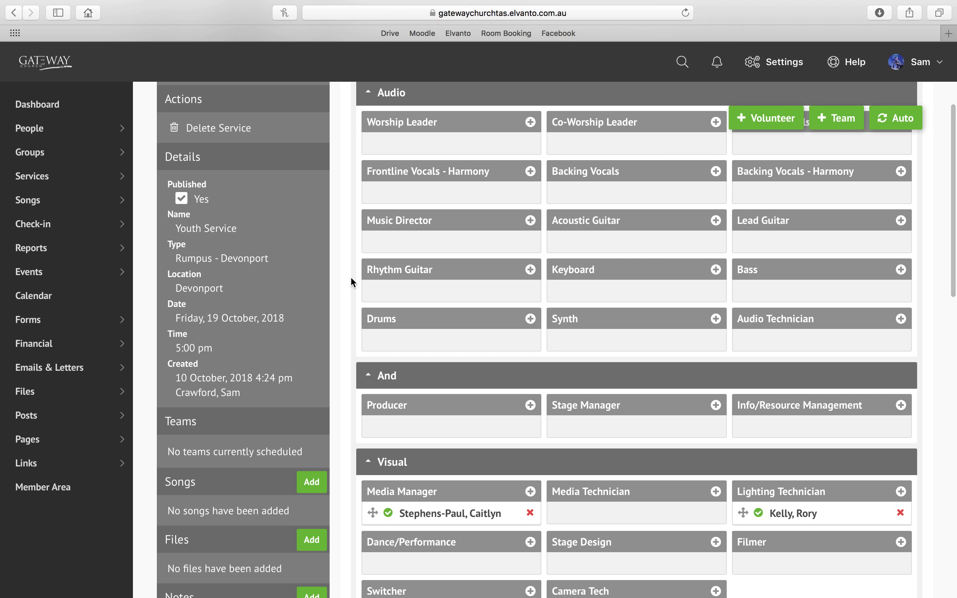
scroll(351, 280, "down", 1)
scroll(351, 280, "up", 3)
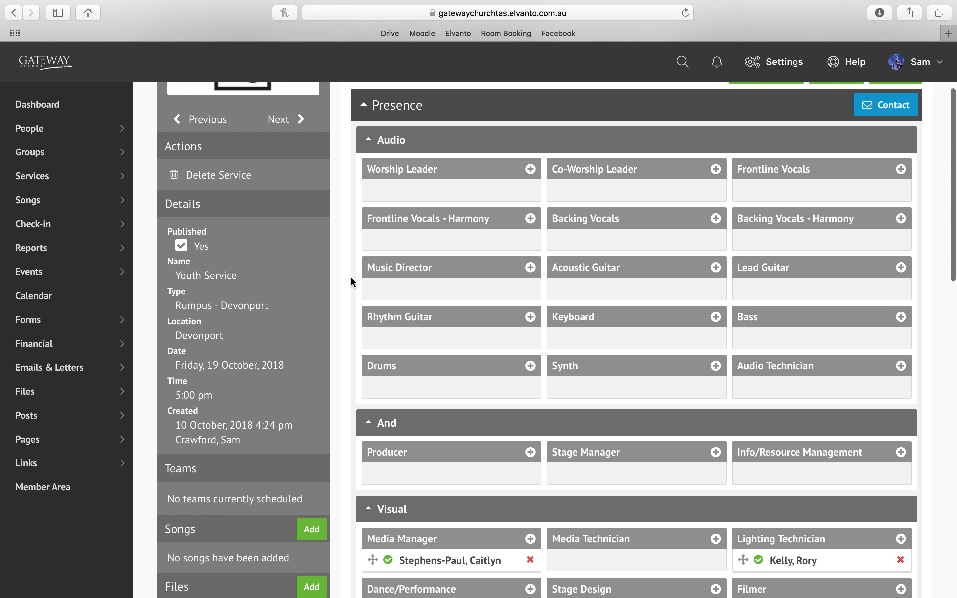
scroll(352, 280, "up", 1)
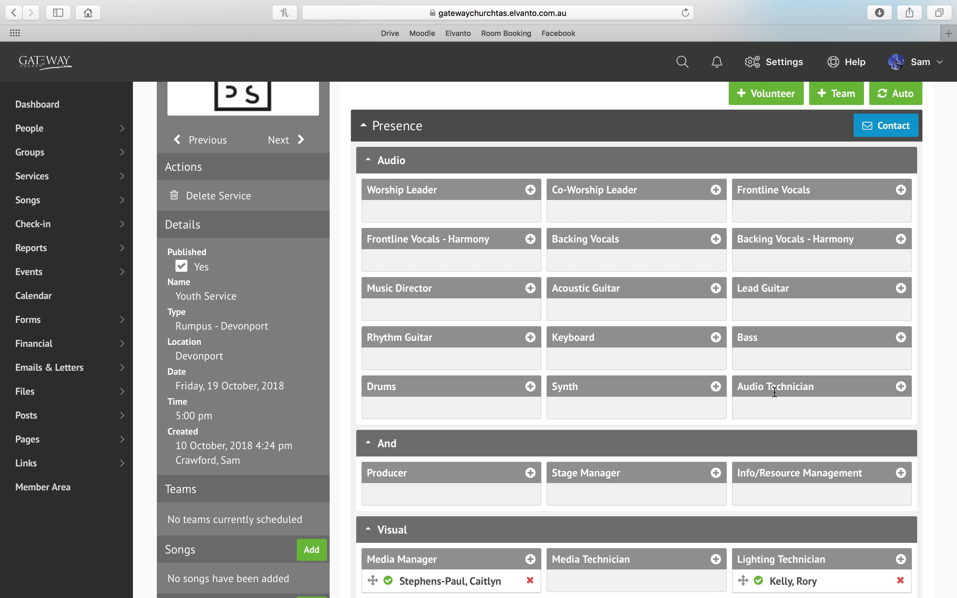
- View the volunteers available for the Audio Technician position, dismissing the Version 2 notice, and return to the service roster
left_click(901, 386)
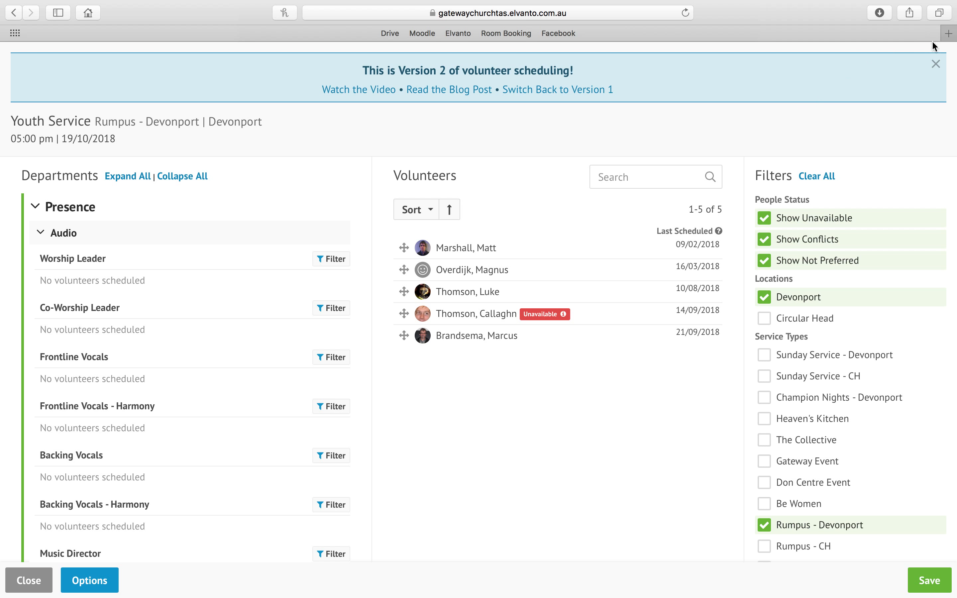
left_click(935, 65)
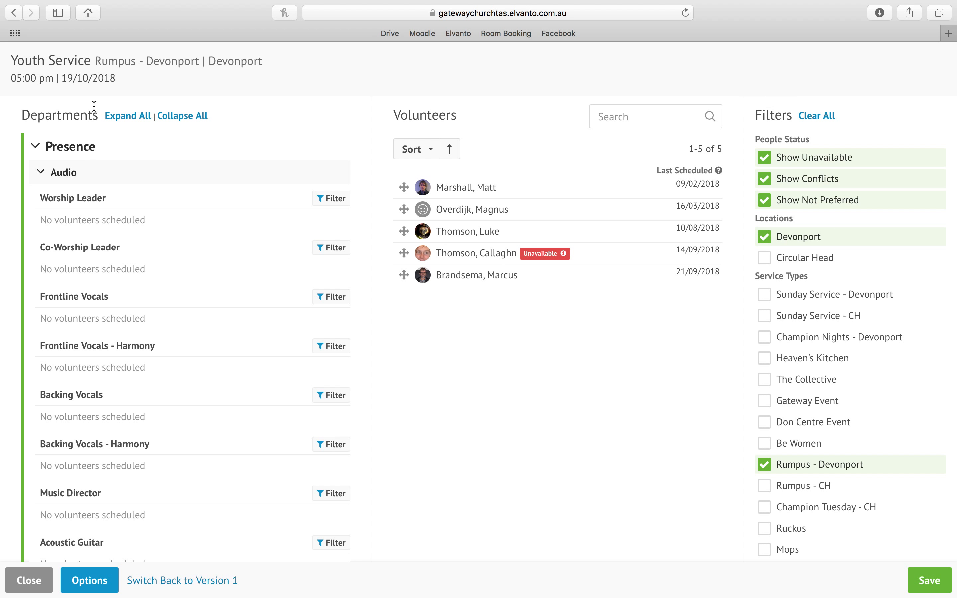
left_click(39, 587)
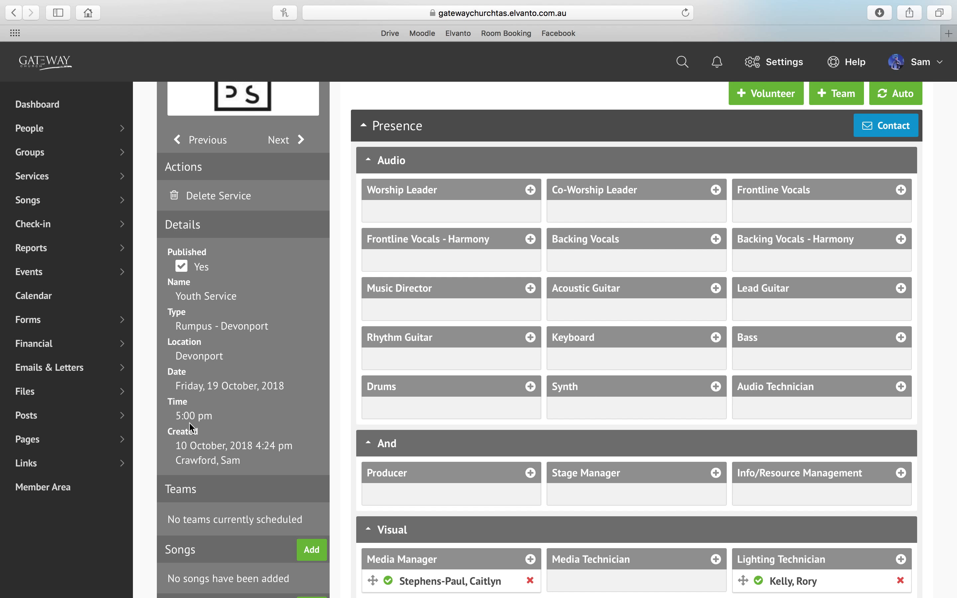
scroll(143, 374, "up", 2)
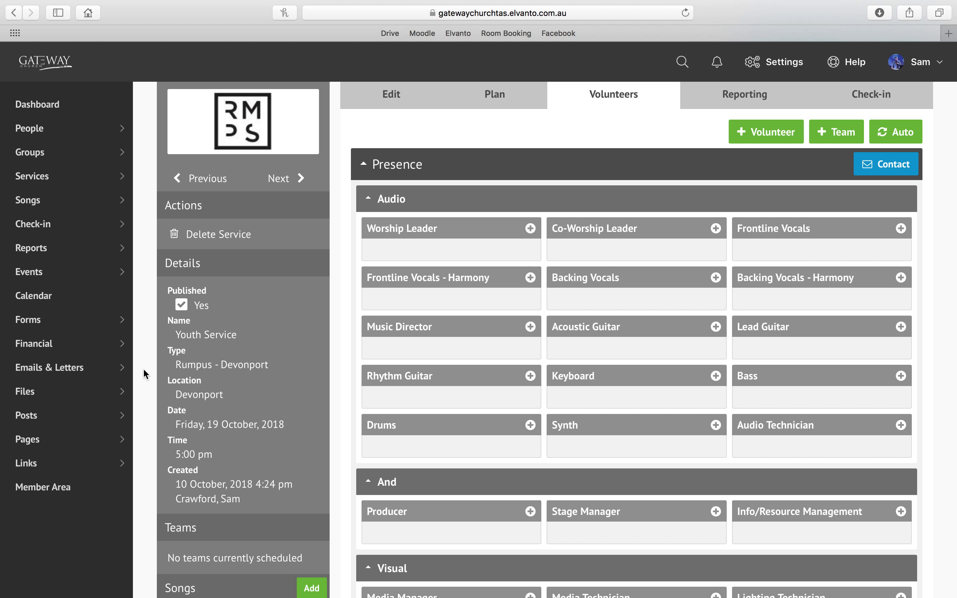
scroll(388, 136, "up", 1)
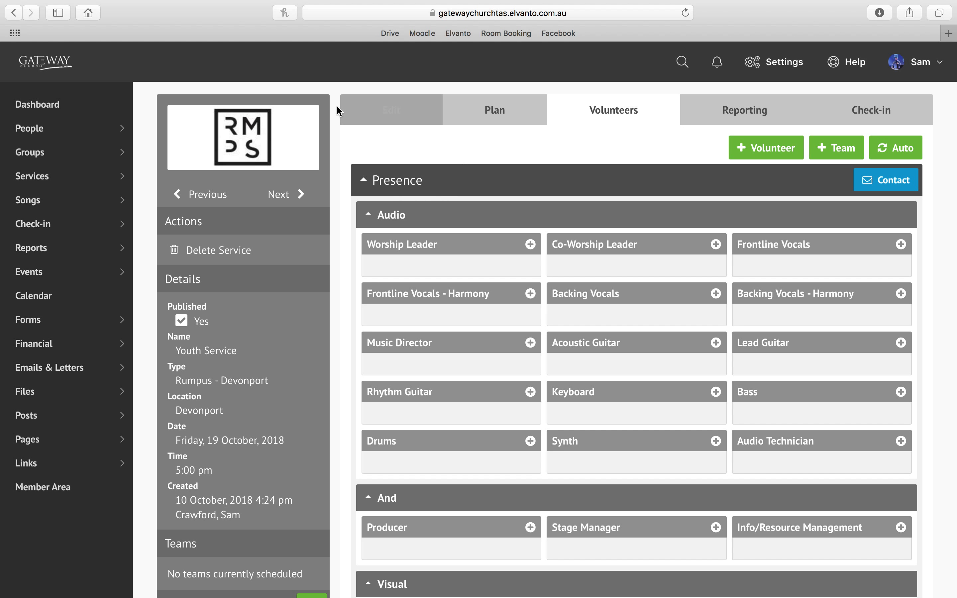
- Start an advanced people search and set its filter field to Departments
mouse_move(120, 134)
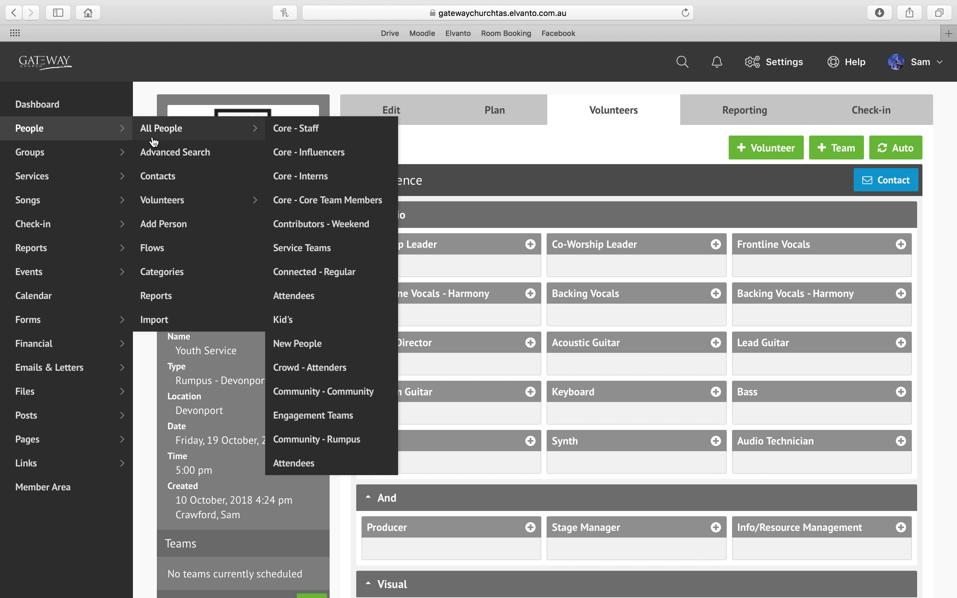
left_click(171, 154)
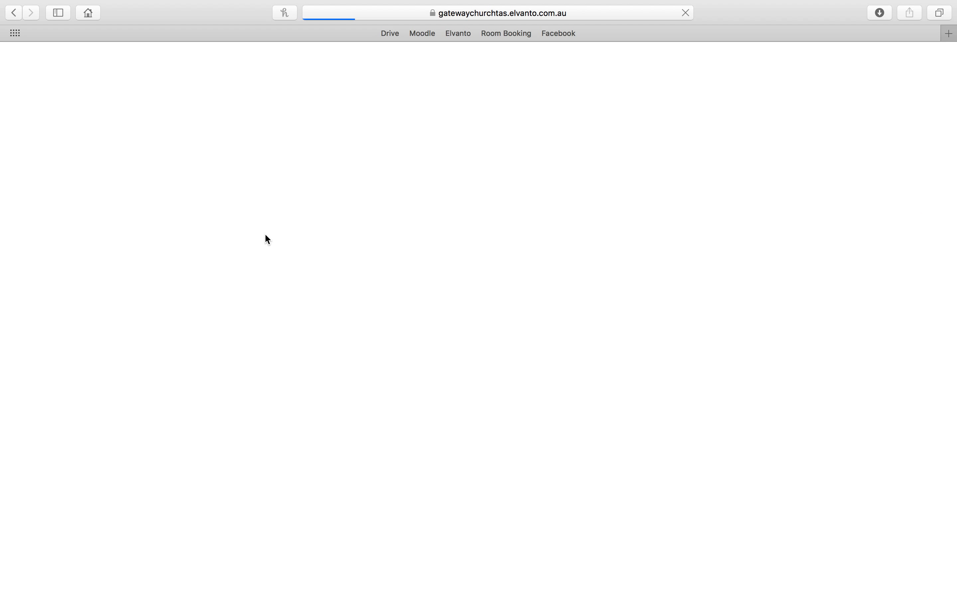
scroll(269, 222, "down", 4)
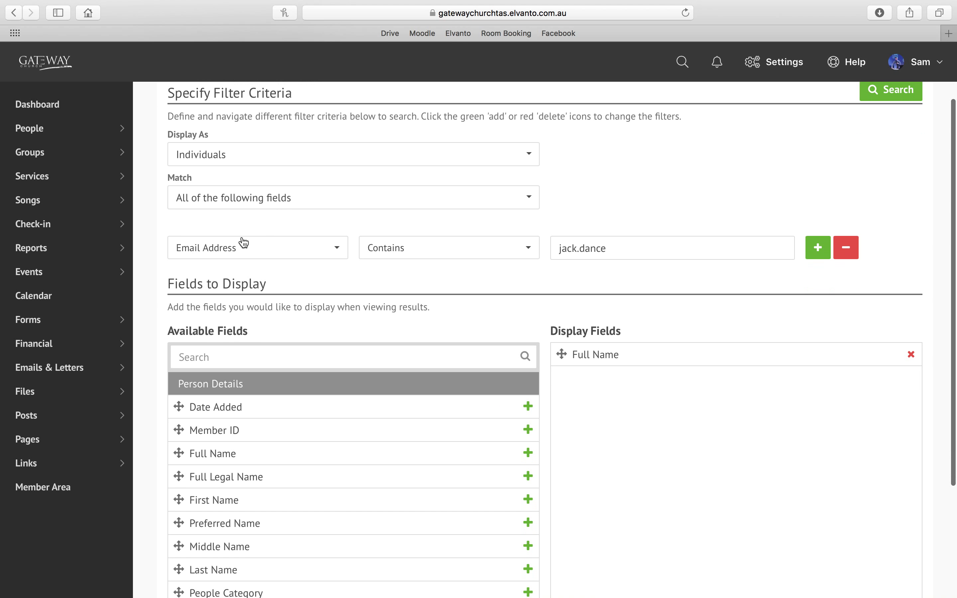
left_click(244, 249)
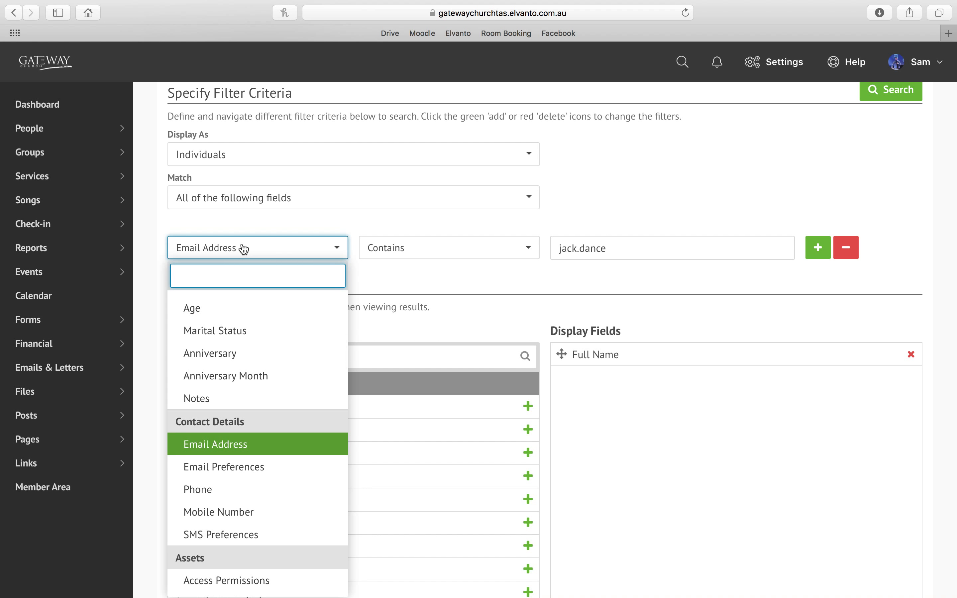
type("dep")
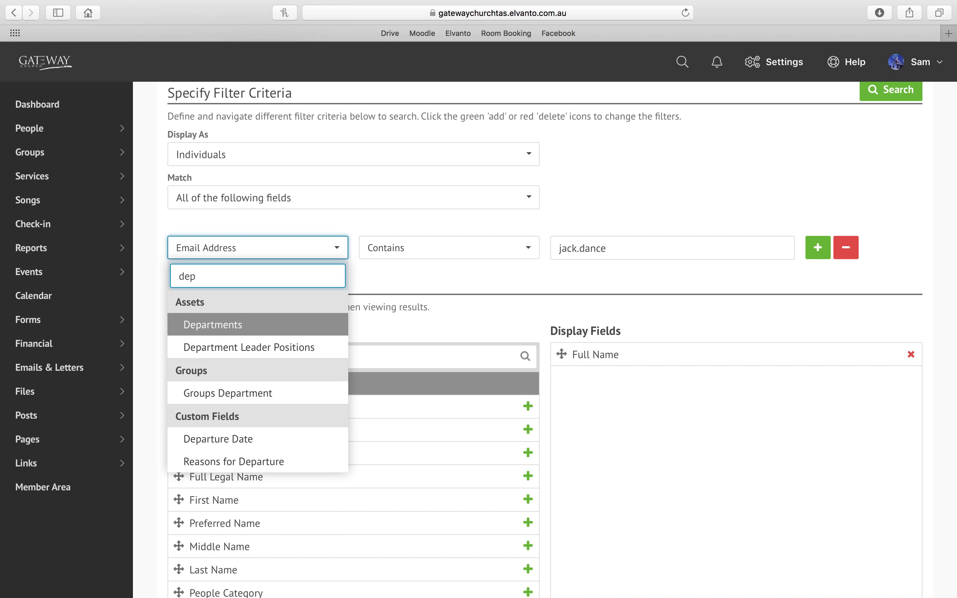
left_click(267, 327)
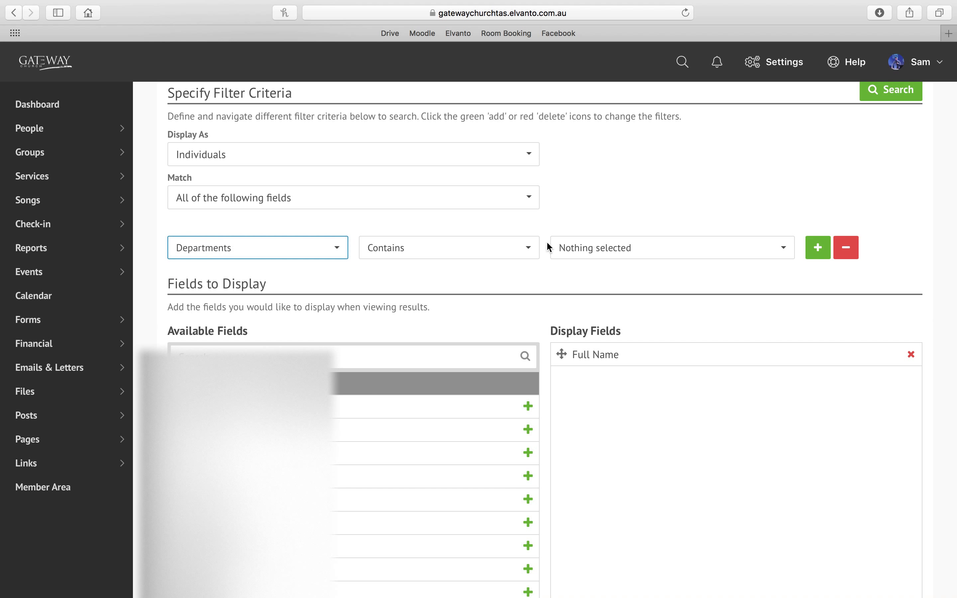
- Set the Departments filter value to Prayer
left_click(577, 248)
scroll(637, 336, "down", 5)
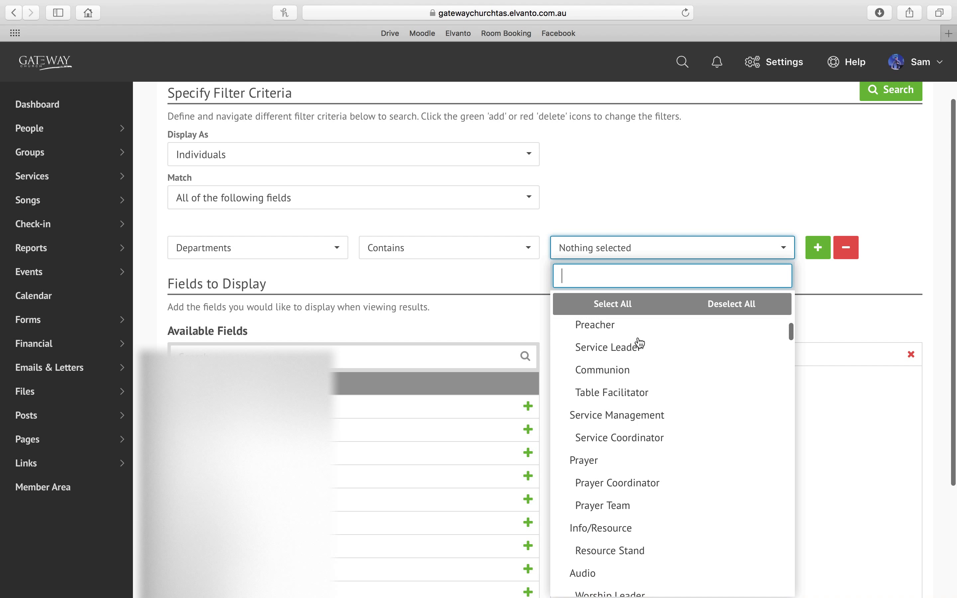
scroll(637, 339, "down", 5)
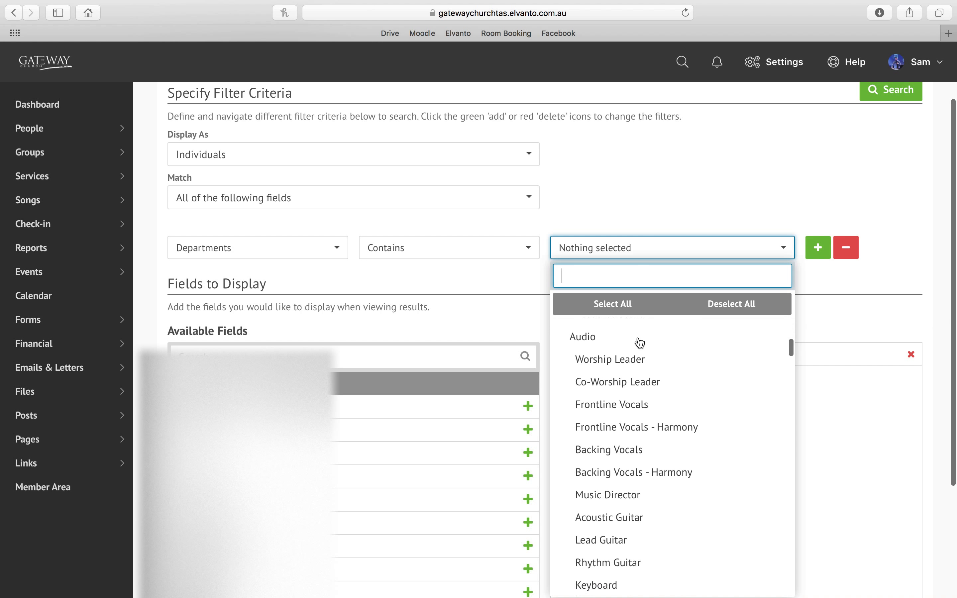
scroll(614, 473, "up", 5)
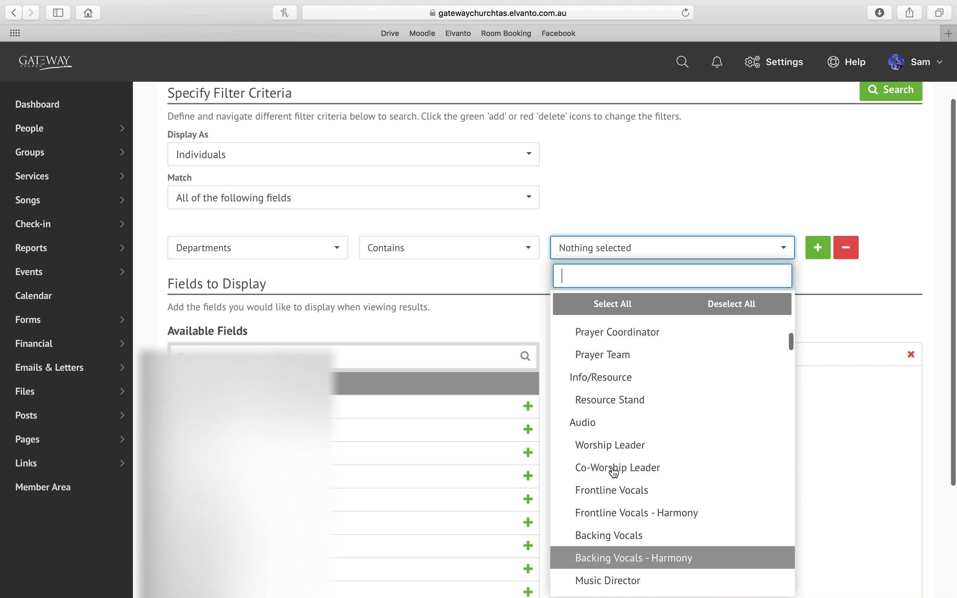
scroll(614, 473, "up", 3)
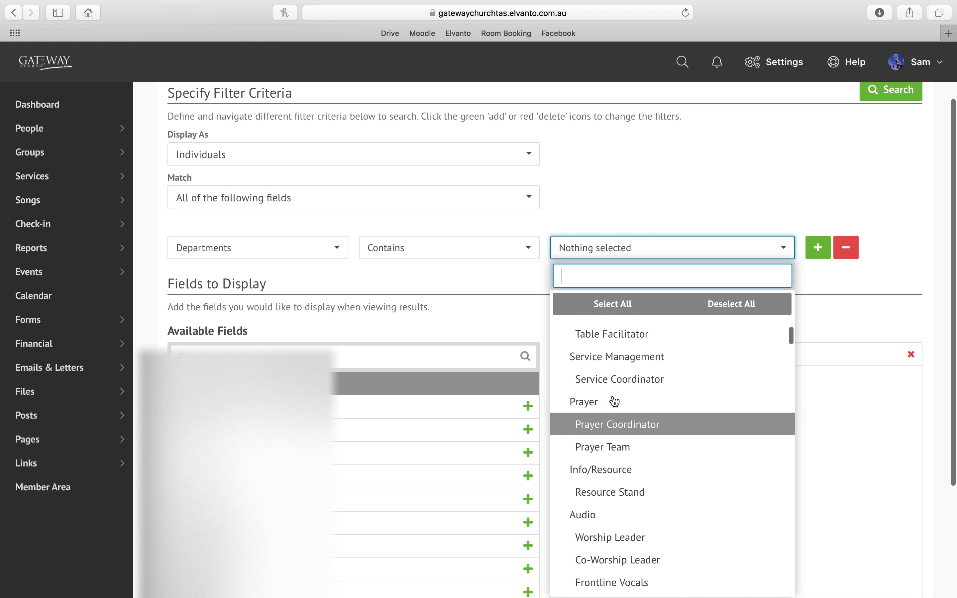
scroll(613, 401, "up", 3)
scroll(613, 400, "down", 4)
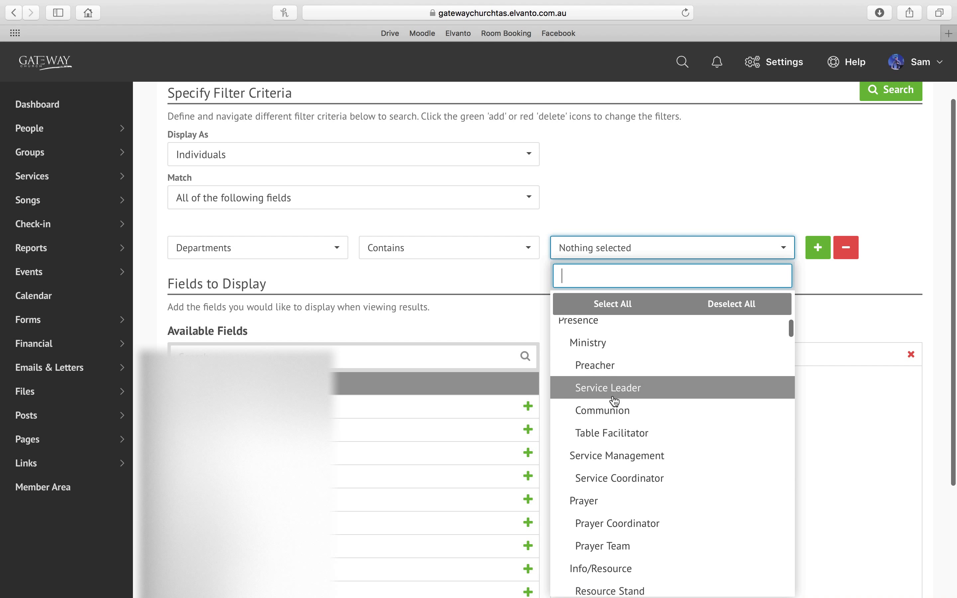
scroll(614, 402, "down", 1)
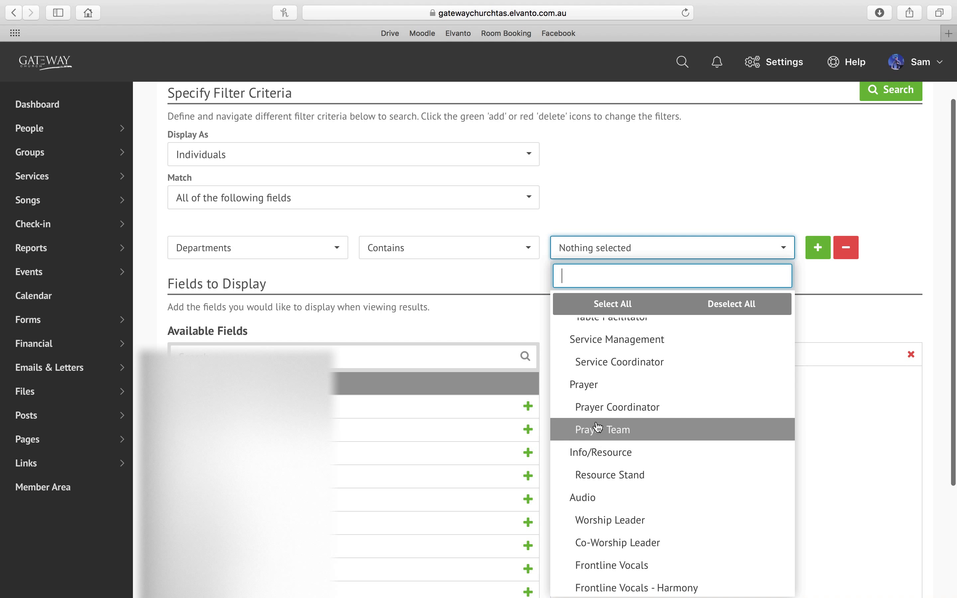
left_click(601, 395)
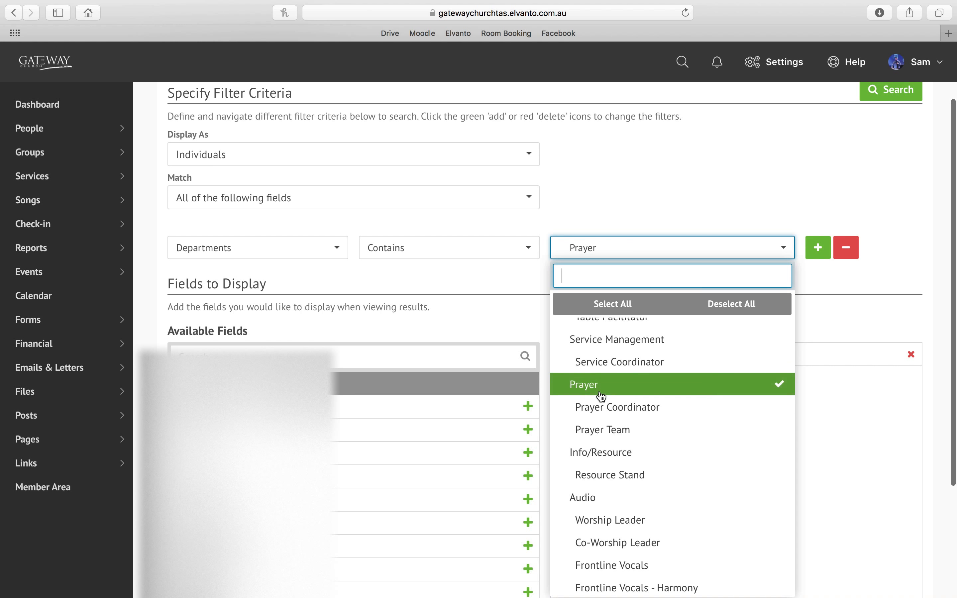
left_click(816, 202)
- Run the people search and look through the list of matching people
left_click(877, 152)
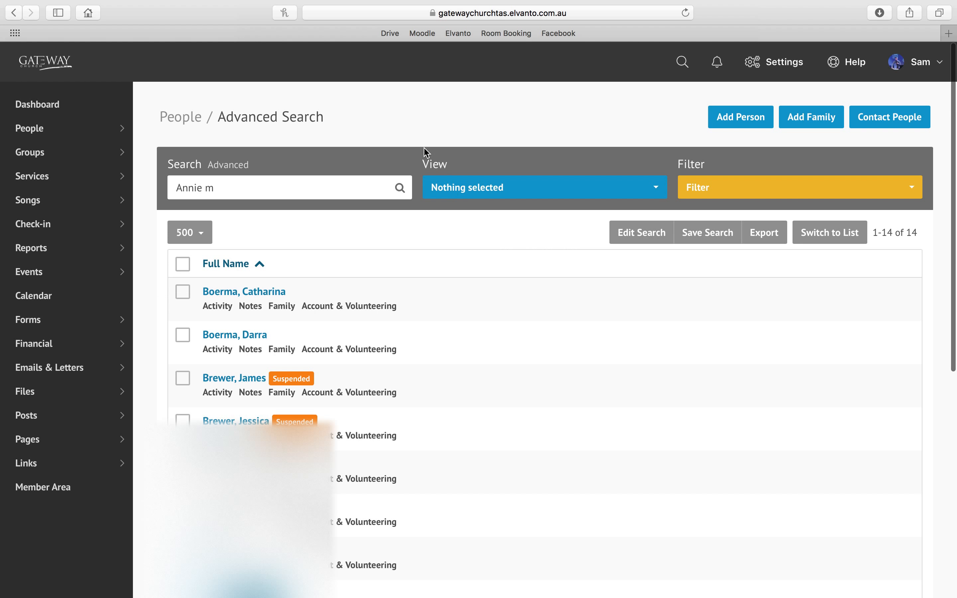
scroll(426, 152, "down", 5)
scroll(425, 150, "down", 4)
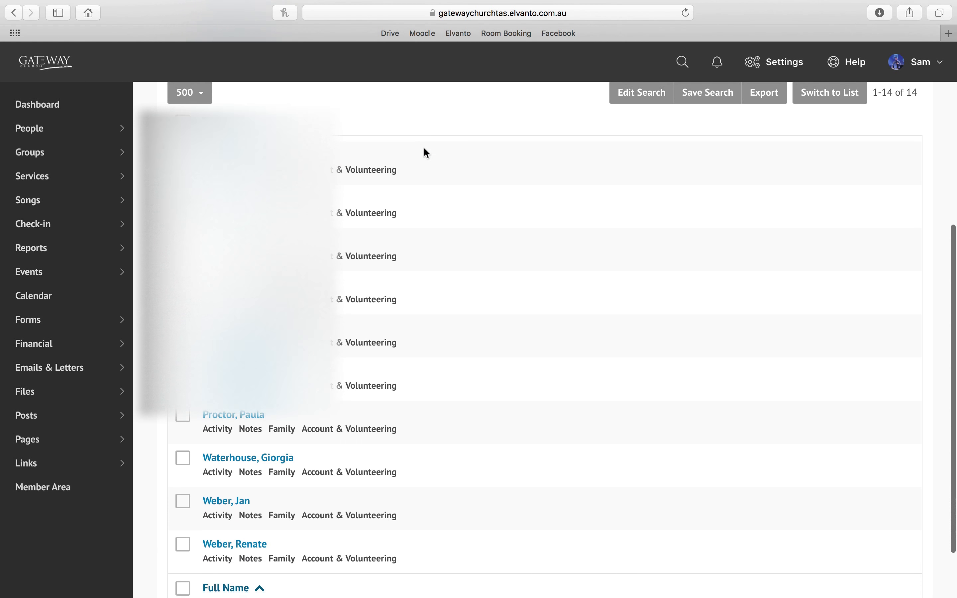
scroll(426, 153, "up", 10)
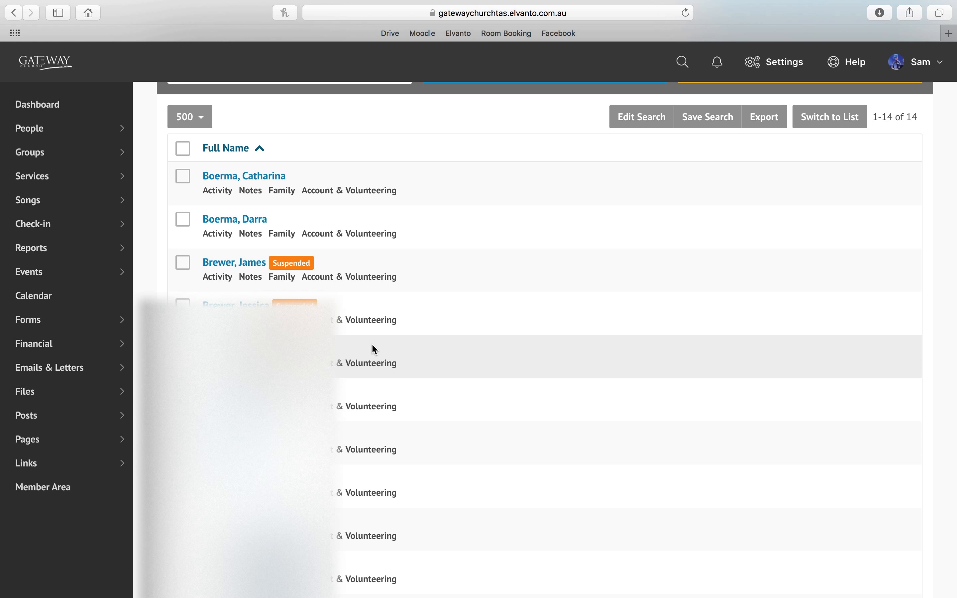
- Open the first listed person's profile and examine its Departments section
left_click(257, 176)
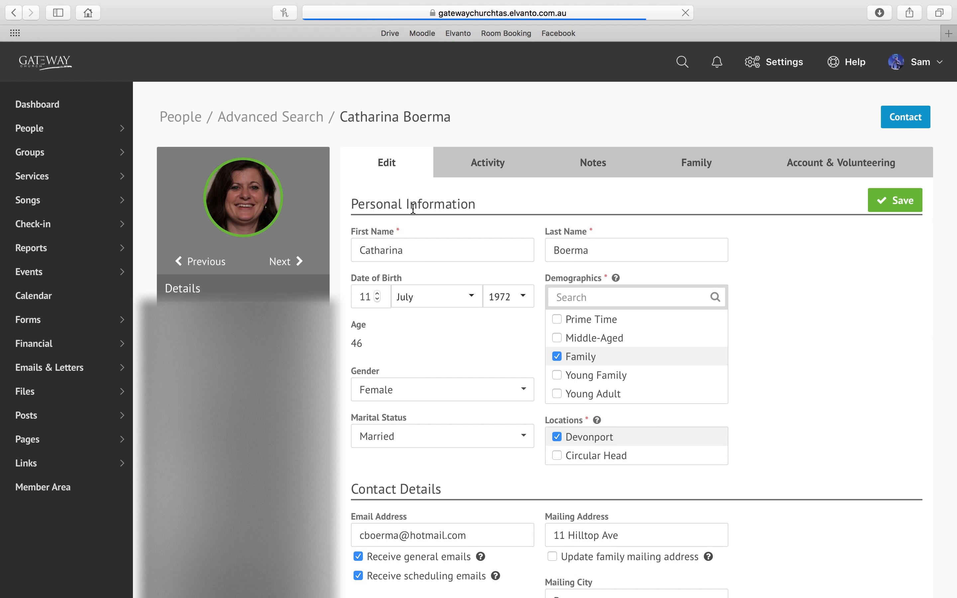
scroll(413, 209, "down", 10)
scroll(412, 208, "down", 12)
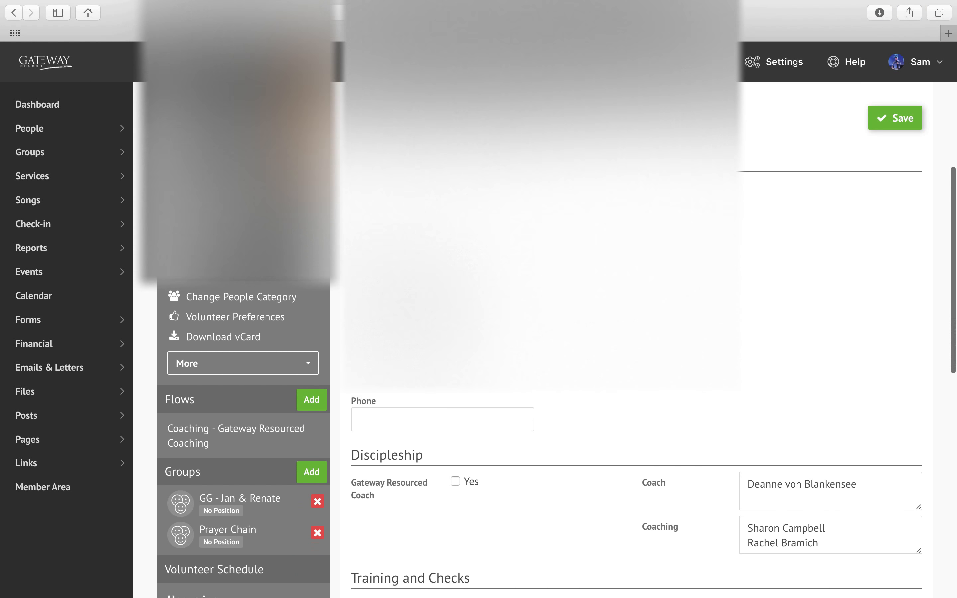
scroll(412, 208, "down", 6)
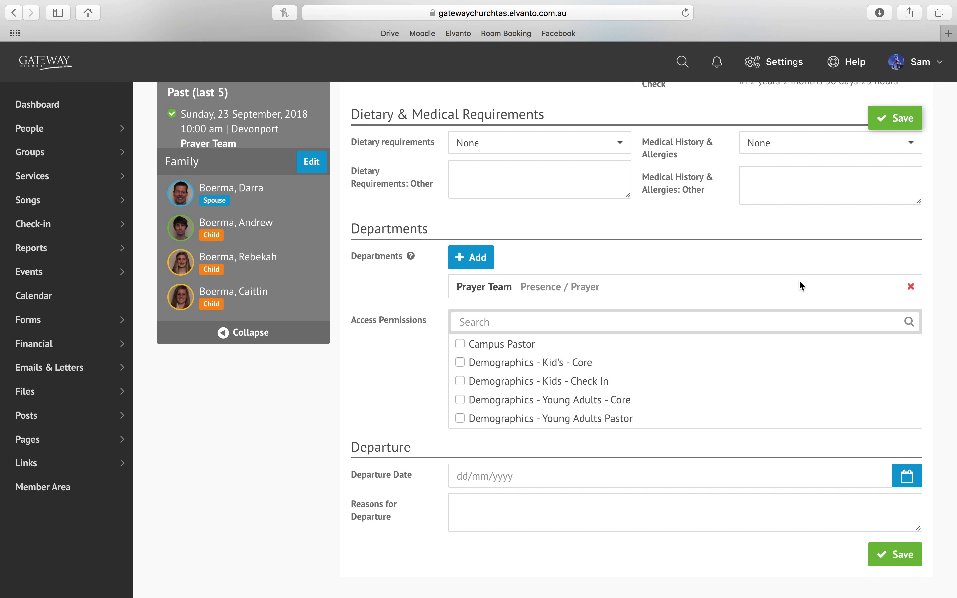
- Remove the Prayer Team assignment from the person's Departments section and save the profile
left_click(910, 286)
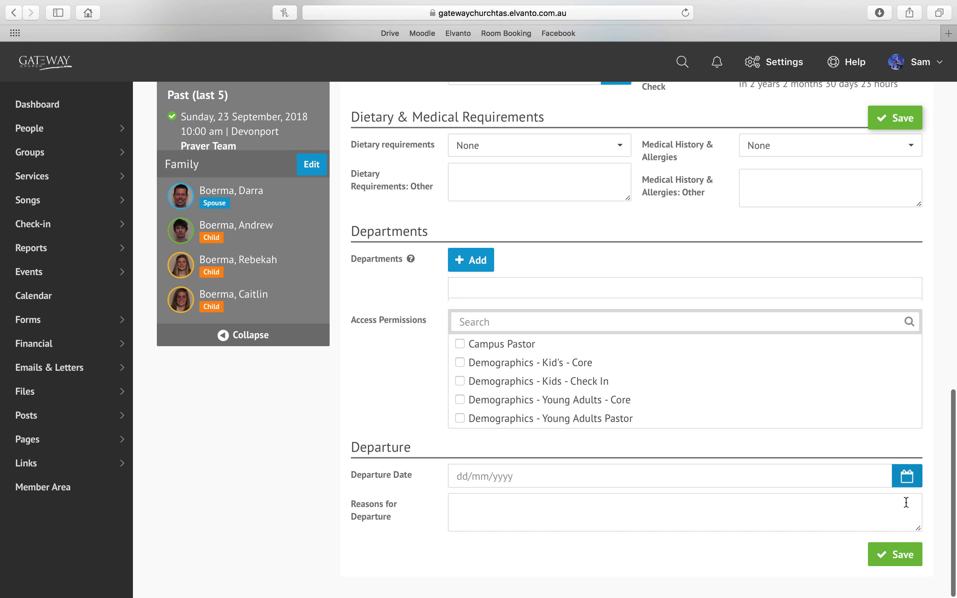
left_click(895, 558)
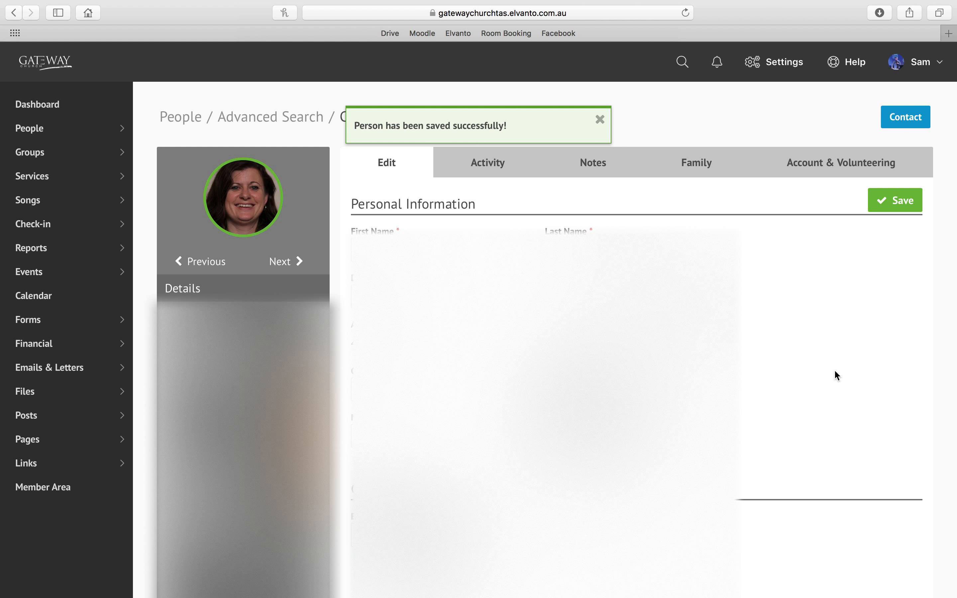
- Add the Prayer Team position under Presence / Prayer to the person's departments and save the profile
scroll(834, 371, "down", 15)
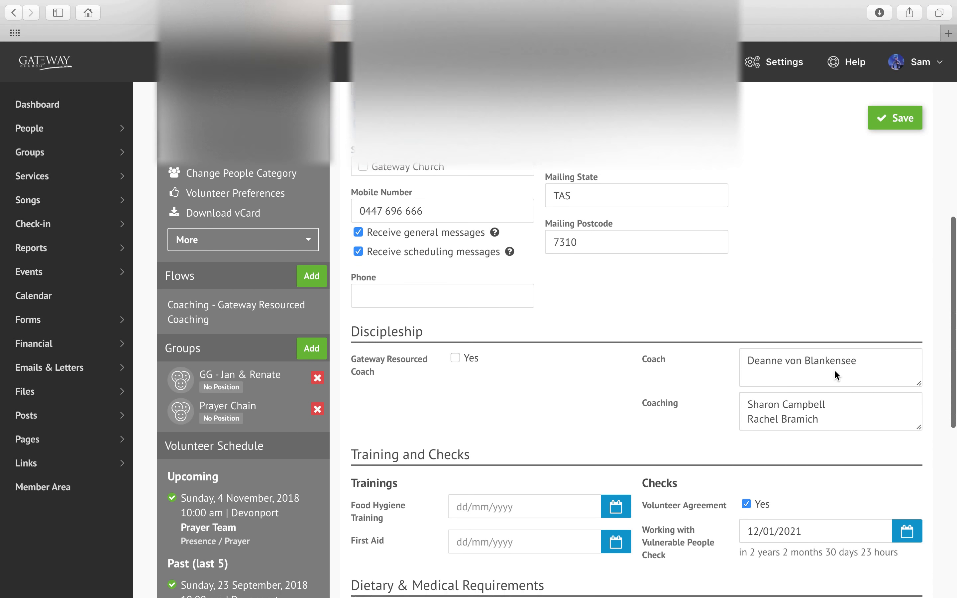
scroll(834, 370, "down", 10)
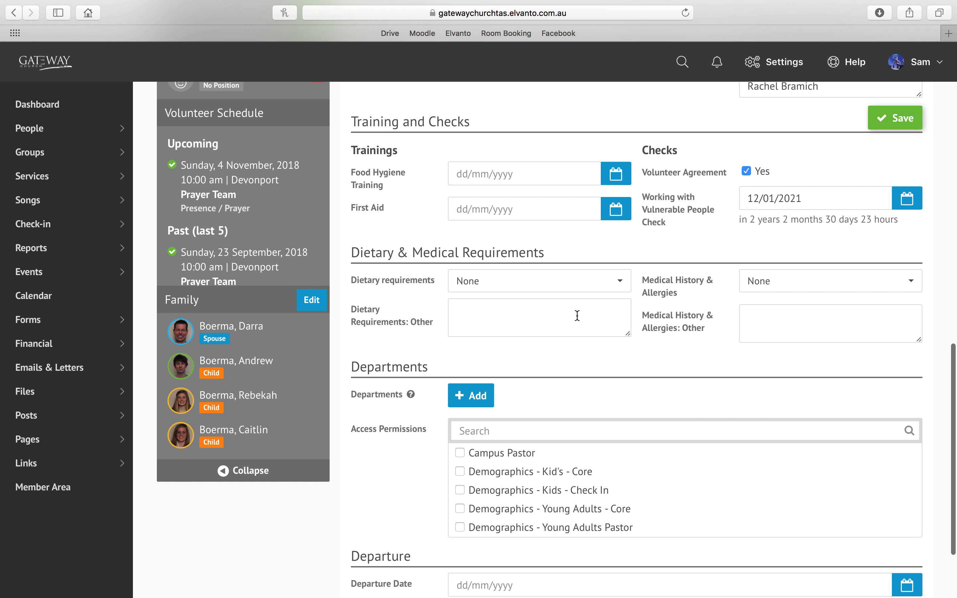
left_click(471, 395)
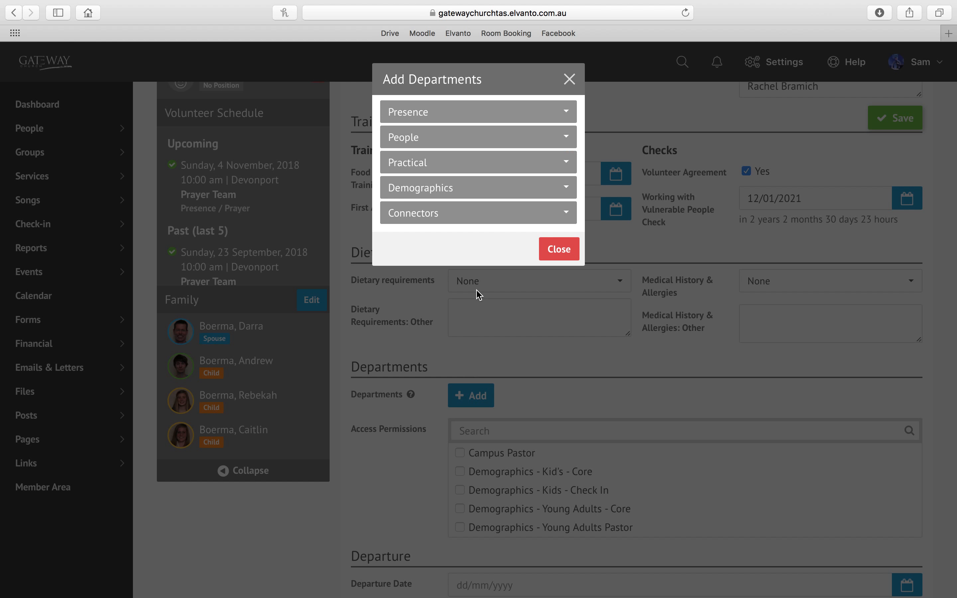
left_click(518, 113)
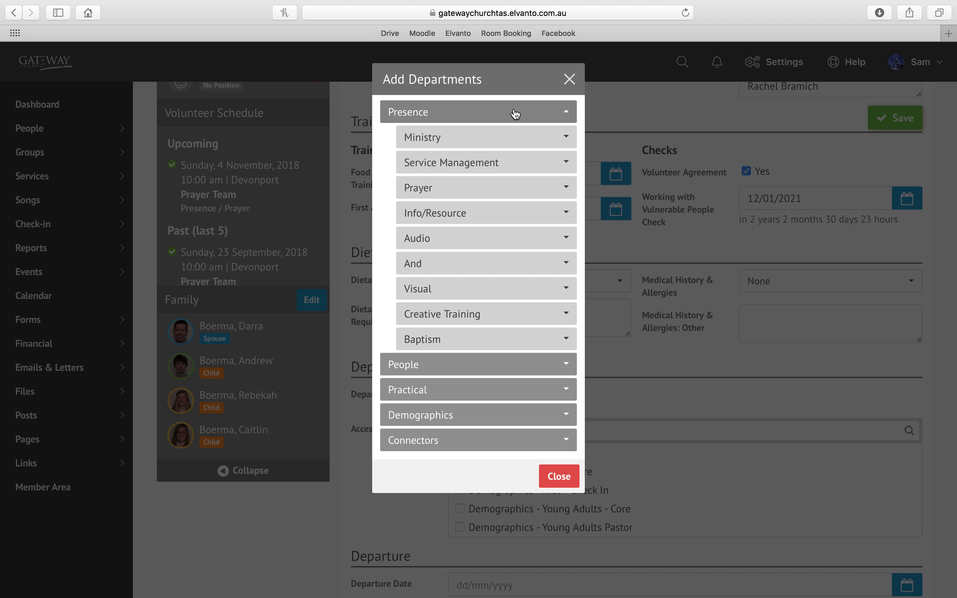
left_click(470, 186)
left_click(462, 239)
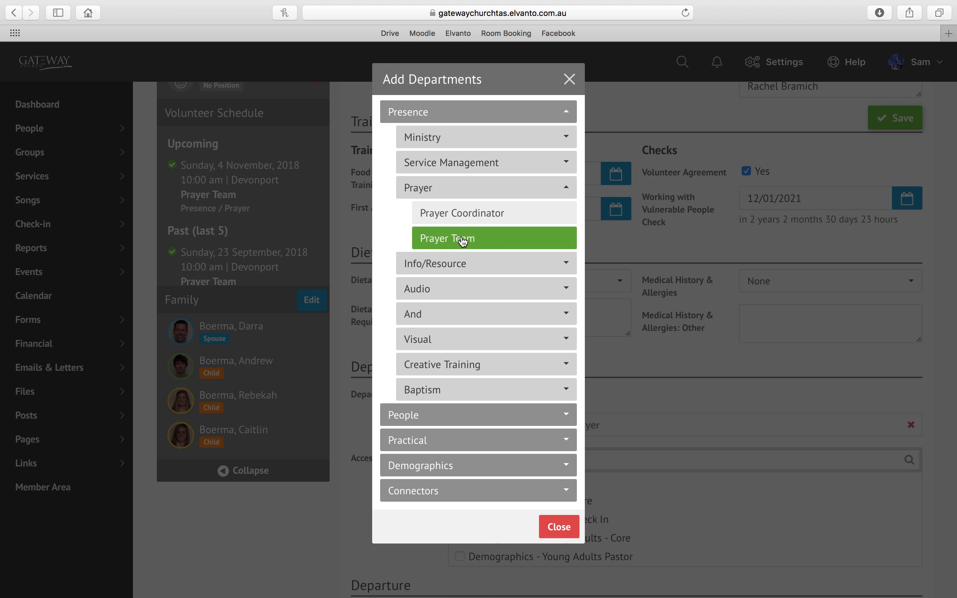
left_click(558, 526)
left_click(896, 127)
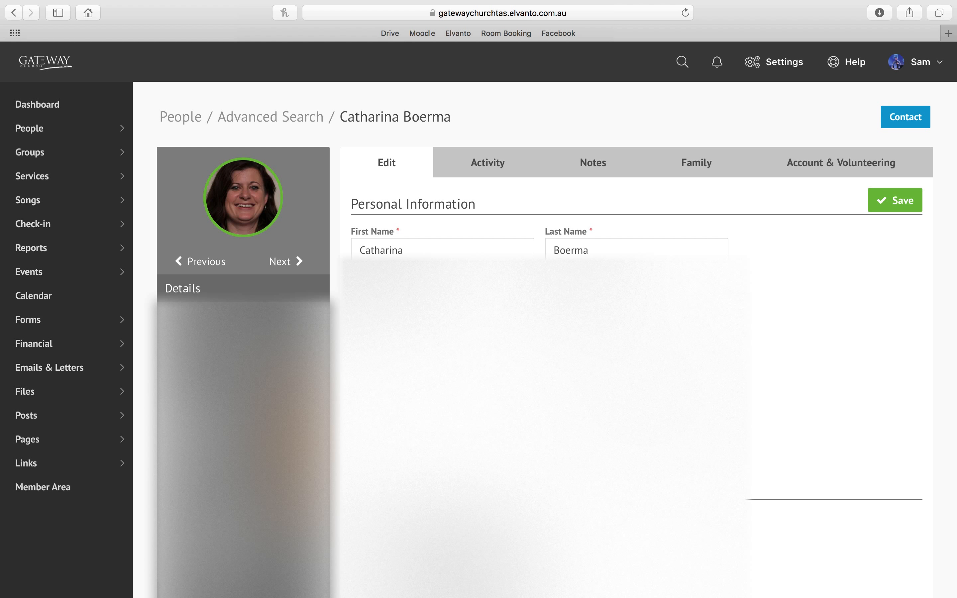
- Return to the dashboard
left_click(64, 61)
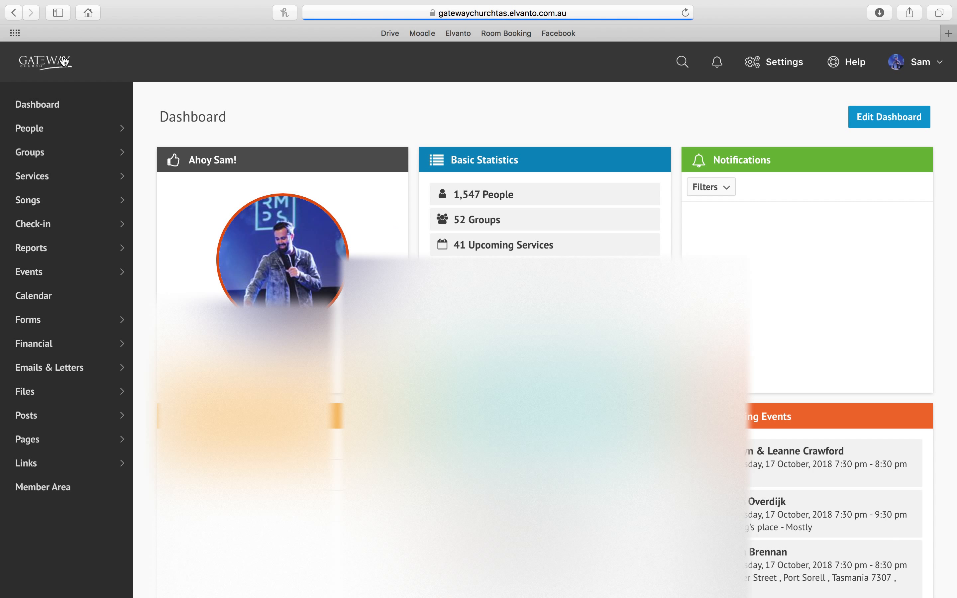